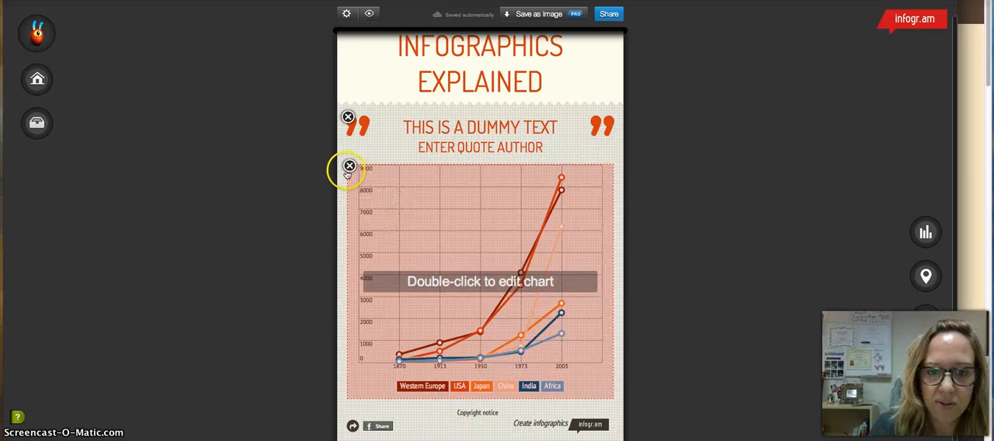
Step: Delete the line chart below the quote from the infographic
{"action": "left_click", "coordinate": [348, 167]}
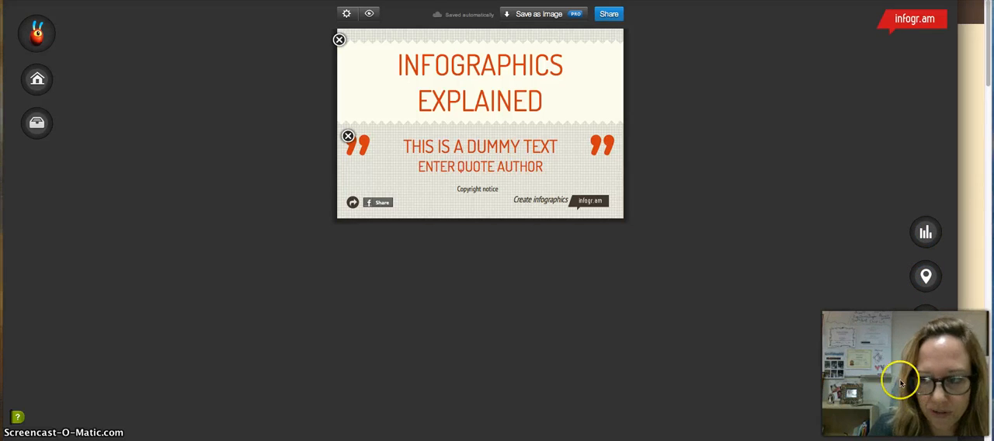
{"action": "left_click_drag", "start_coordinate": [930, 235], "coordinate": [548, 210]}
{"action": "left_click_drag", "start_coordinate": [631, 211], "coordinate": [927, 234]}
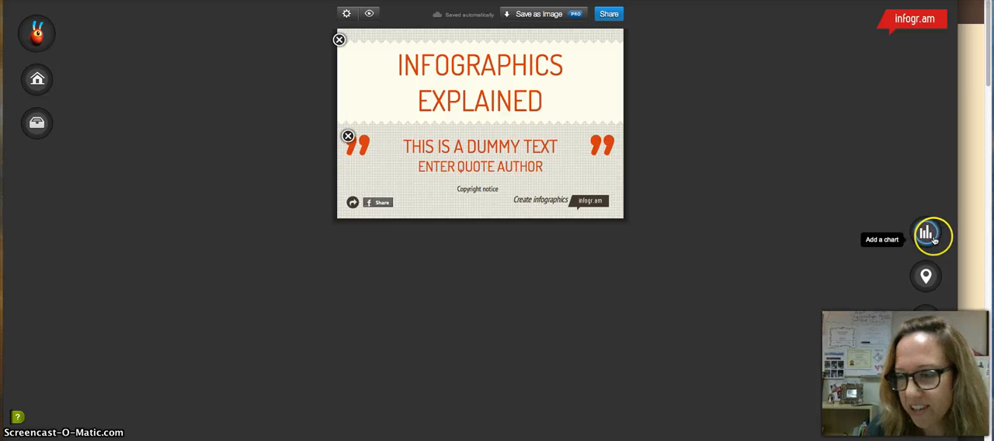
Step: Open the chart library and examine the bar and column chart variants
{"action": "left_click", "coordinate": [928, 234]}
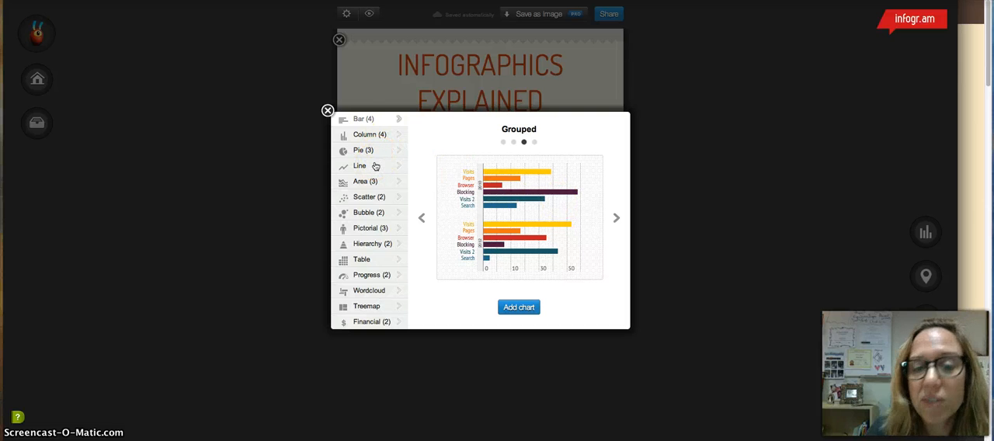
{"action": "left_click", "coordinate": [503, 143]}
{"action": "left_click", "coordinate": [514, 143]}
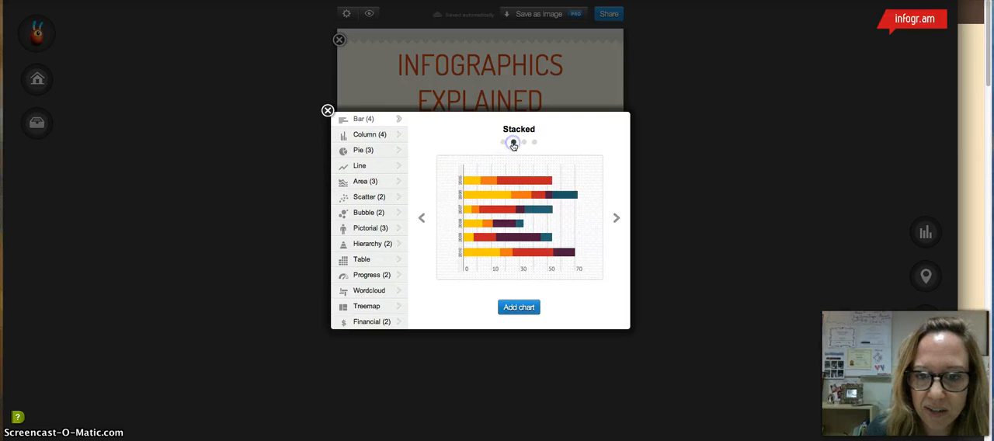
{"action": "left_click", "coordinate": [524, 143]}
{"action": "left_click", "coordinate": [536, 143]}
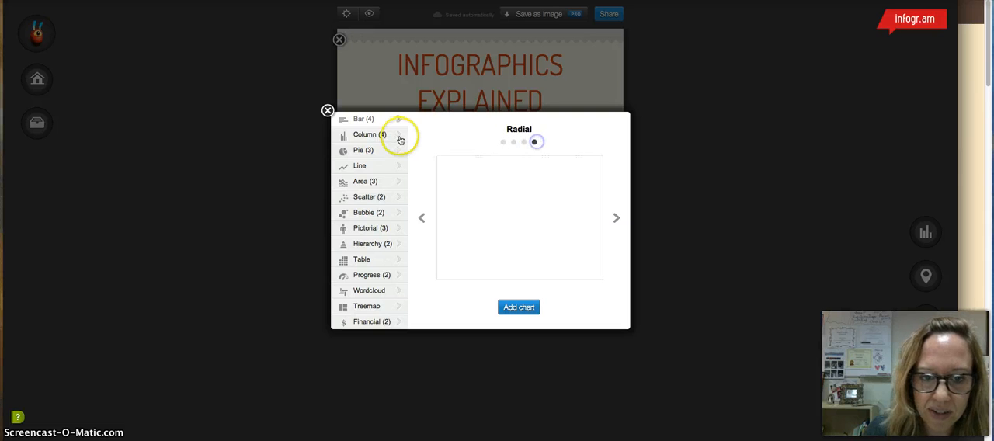
{"action": "left_click", "coordinate": [398, 136]}
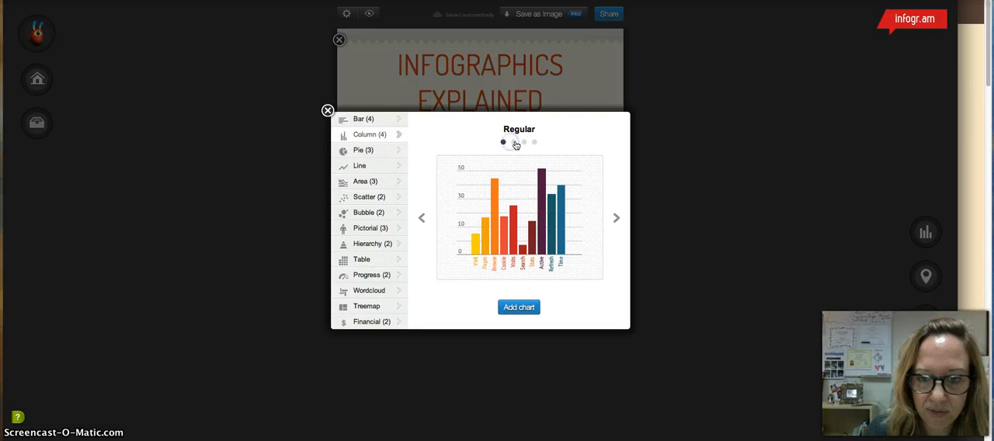
{"action": "left_click", "coordinate": [514, 143]}
{"action": "left_click", "coordinate": [524, 143]}
Step: Examine the pie, line, area, scatter, bubble, pictorial, hierarchy, table and progress chart types
{"action": "left_click", "coordinate": [378, 154]}
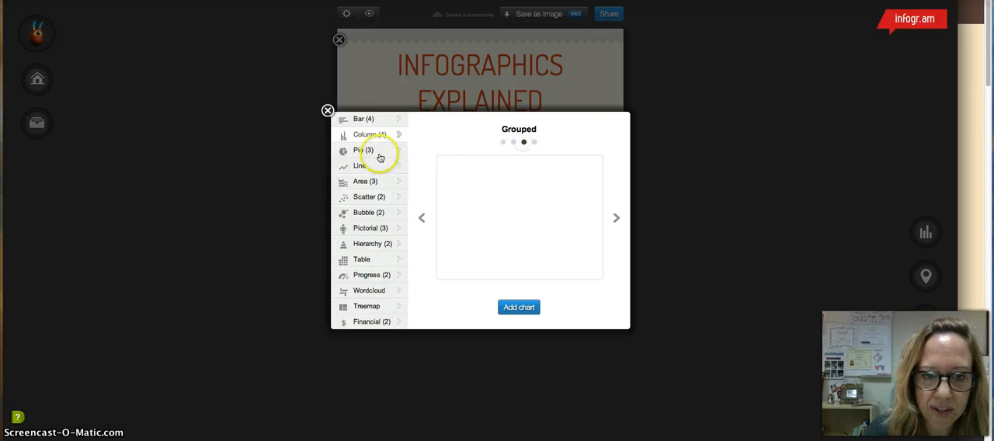
{"action": "left_click", "coordinate": [373, 166]}
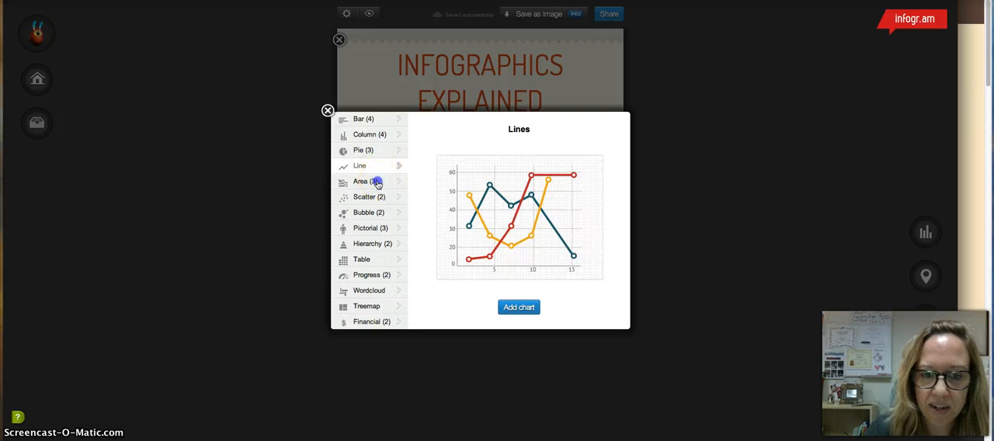
{"action": "left_click", "coordinate": [377, 184]}
{"action": "left_click", "coordinate": [373, 200]}
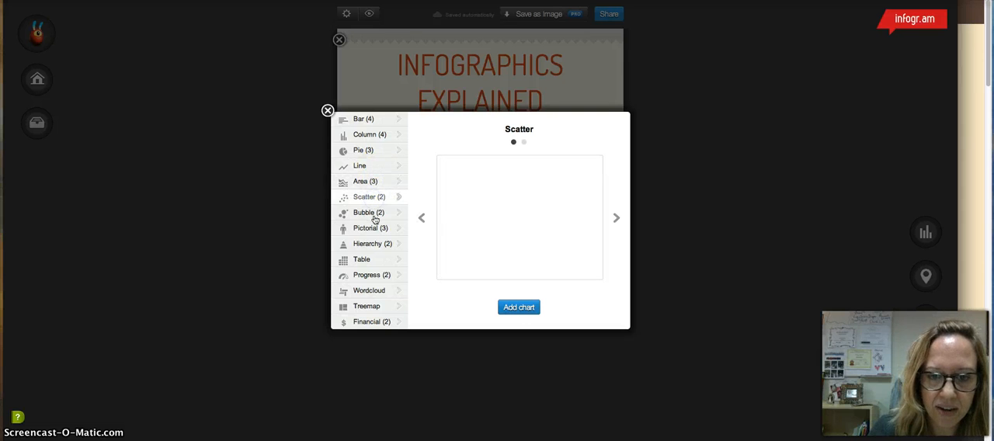
{"action": "left_click", "coordinate": [370, 214]}
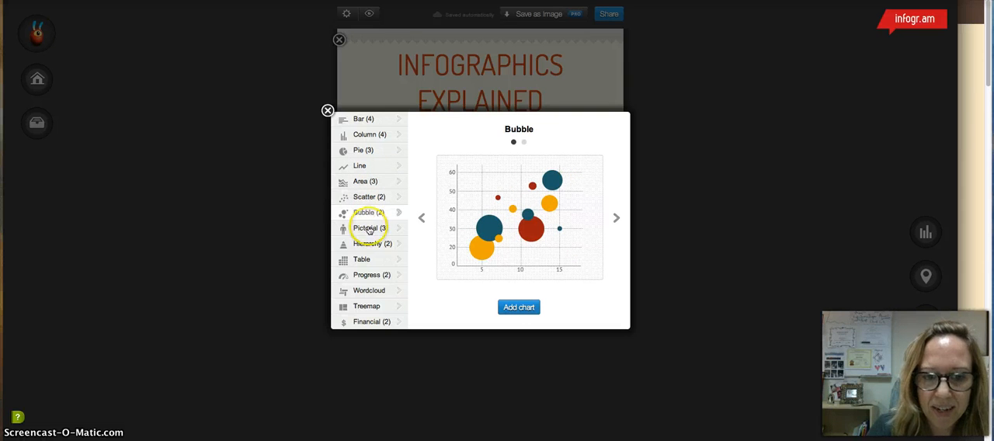
{"action": "left_click", "coordinate": [368, 230]}
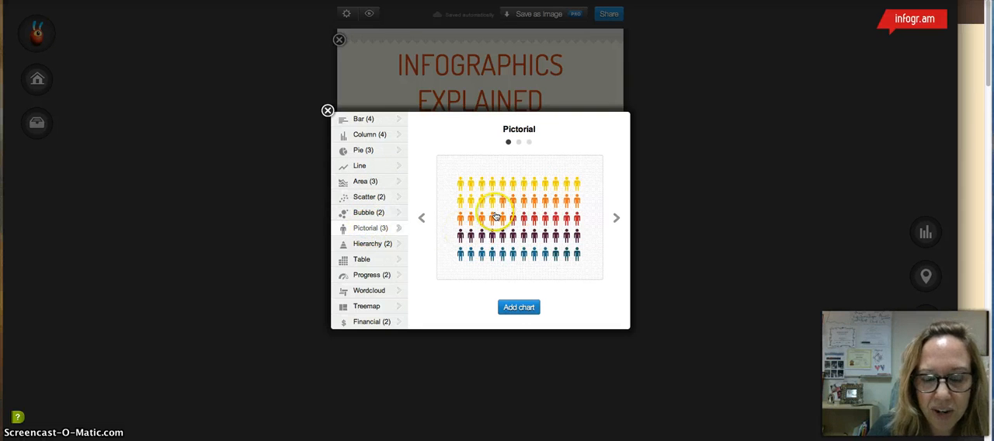
{"action": "left_click", "coordinate": [380, 246]}
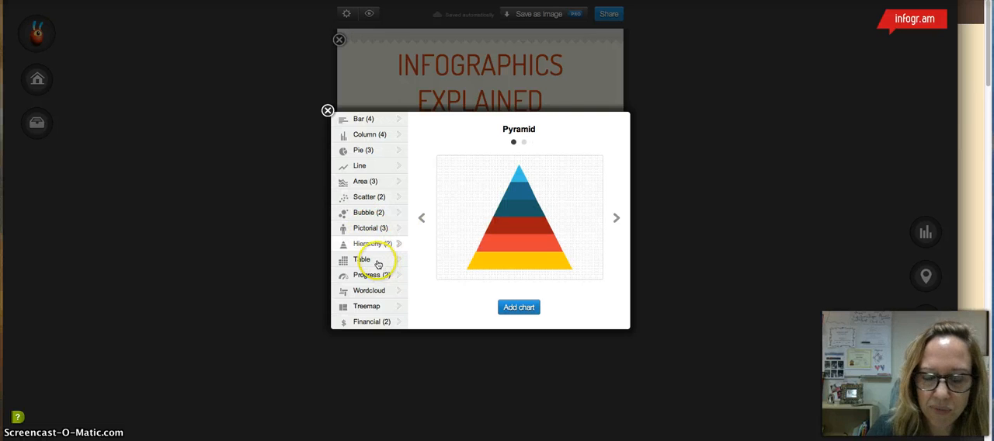
{"action": "left_click", "coordinate": [379, 262]}
{"action": "left_click", "coordinate": [376, 278]}
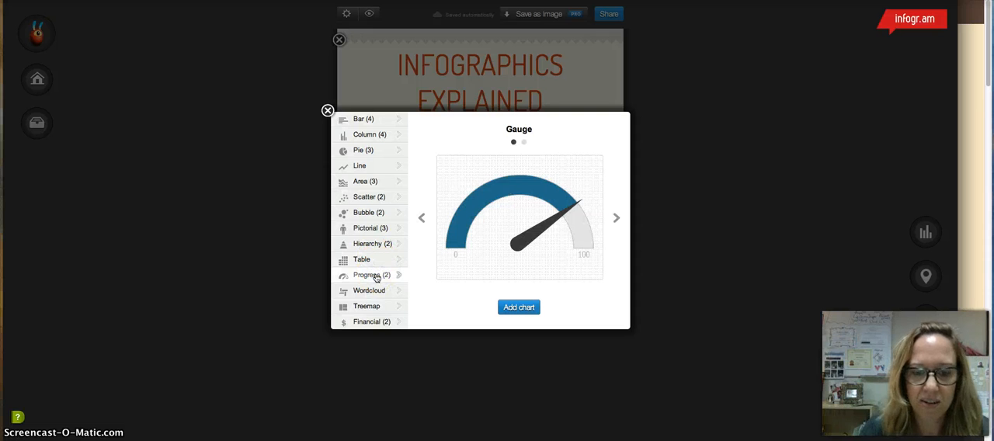
Step: Examine the wordcloud, treemap, financial and pictorial chart types, and close the chart library without adding a chart
{"action": "left_click", "coordinate": [371, 289]}
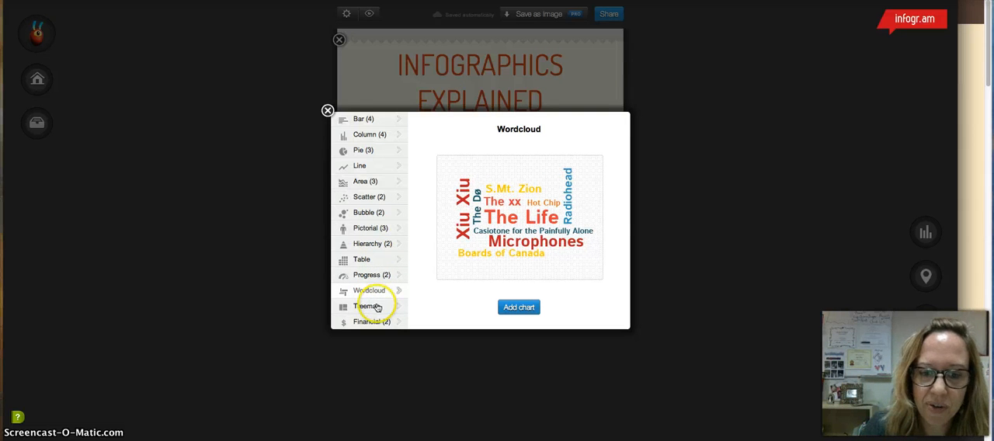
{"action": "left_click", "coordinate": [367, 309]}
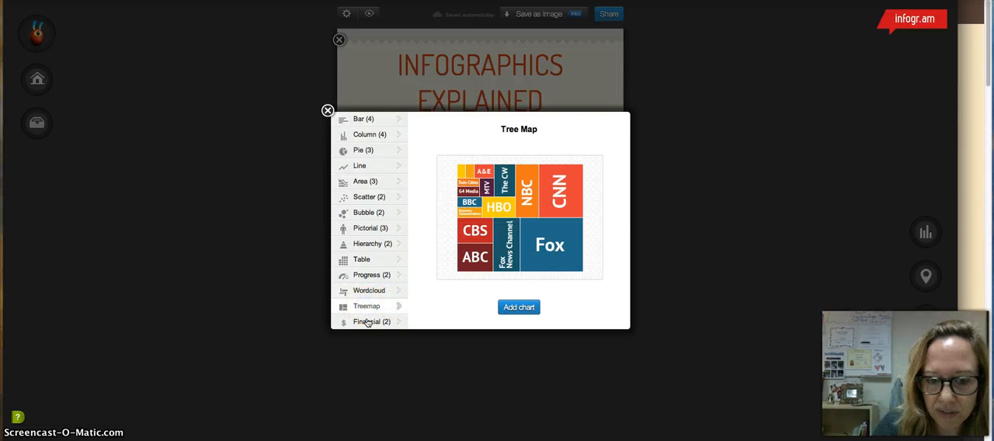
{"action": "left_click", "coordinate": [368, 322]}
{"action": "left_click", "coordinate": [367, 323]}
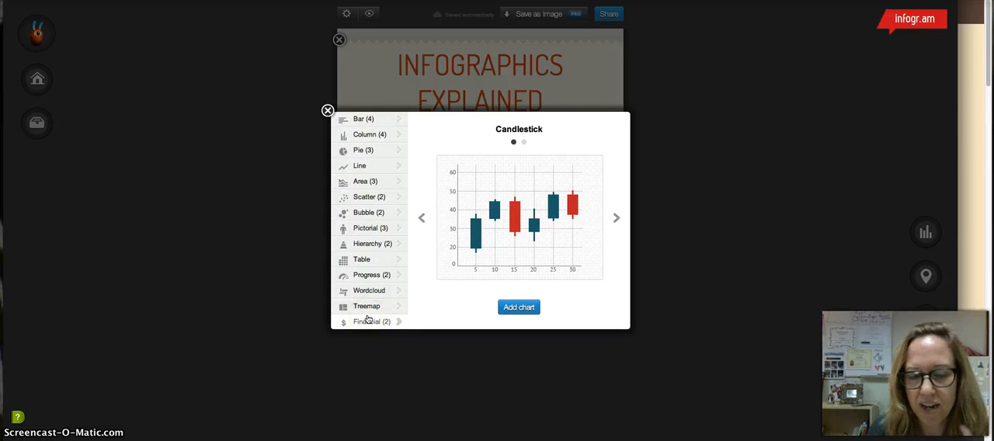
{"action": "left_click", "coordinate": [375, 308]}
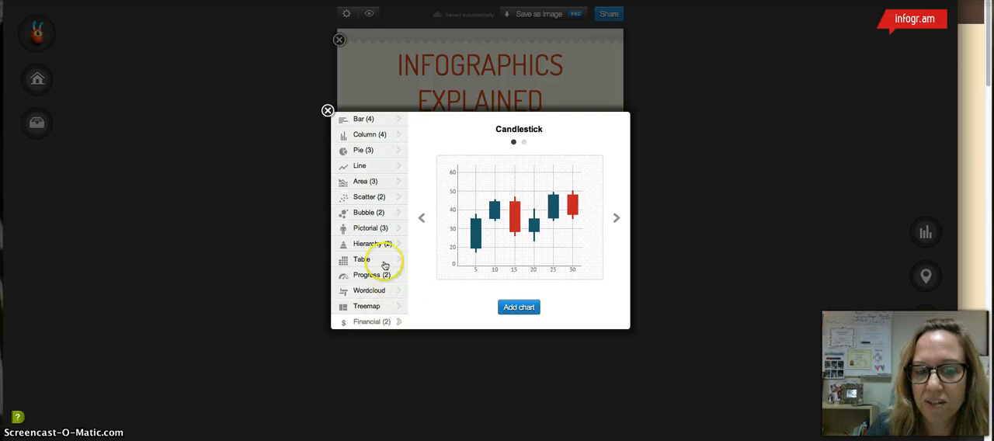
{"action": "left_click", "coordinate": [372, 229]}
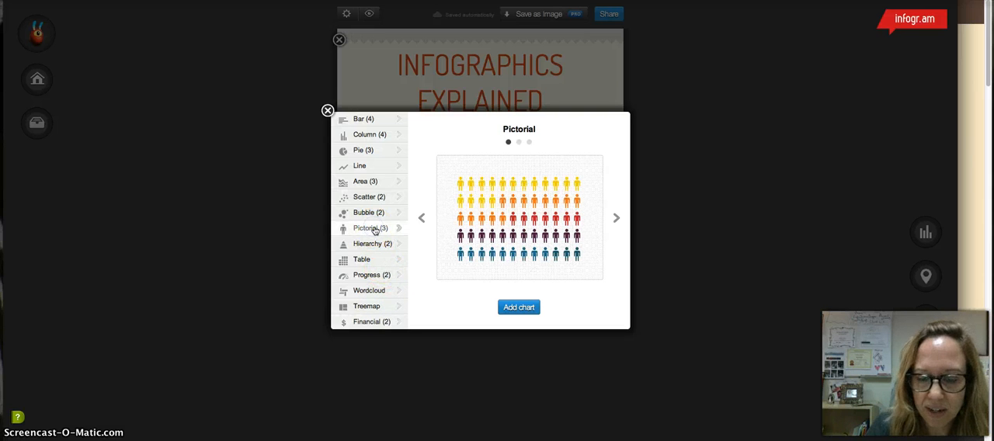
{"action": "left_click", "coordinate": [327, 110]}
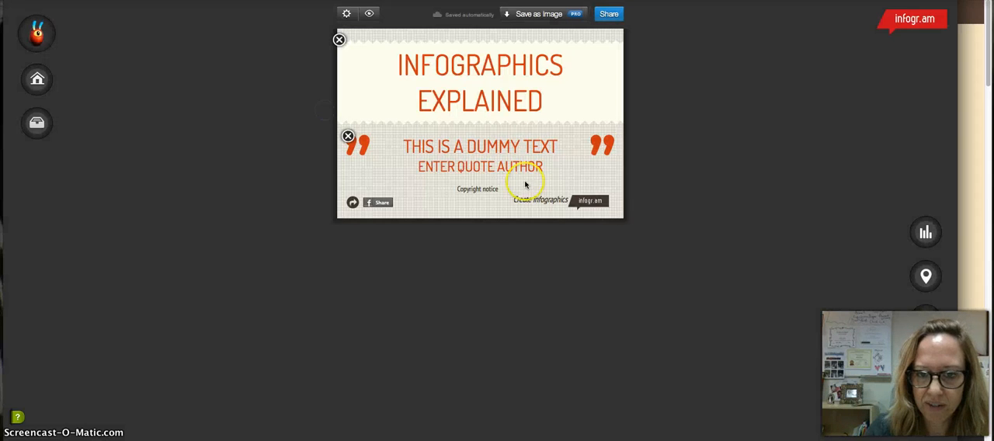
Step: Add two world maps to the infographic below the quote
{"action": "left_click", "coordinate": [925, 278]}
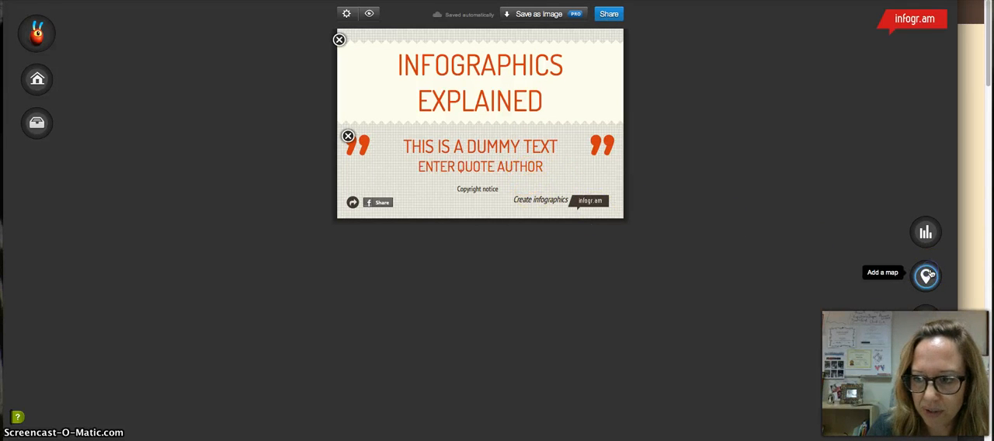
{"action": "left_click", "coordinate": [927, 274]}
{"action": "left_click", "coordinate": [652, 203]}
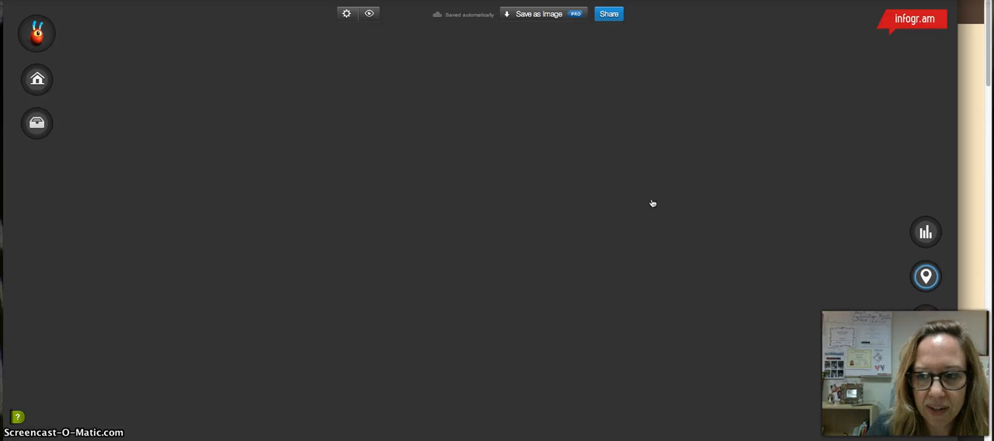
{"action": "left_click", "coordinate": [919, 267]}
Step: Review the data table behind the upper world map and close it without changes
{"action": "left_click", "coordinate": [477, 247]}
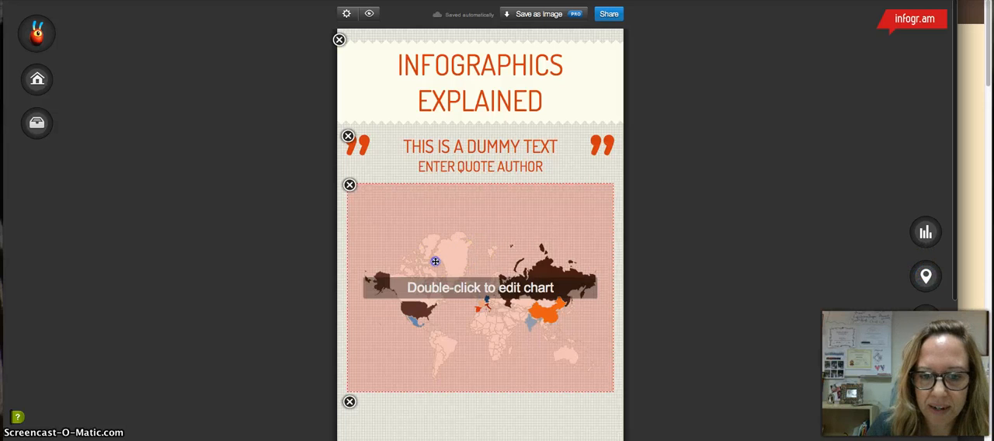
{"action": "double_click", "coordinate": [437, 250]}
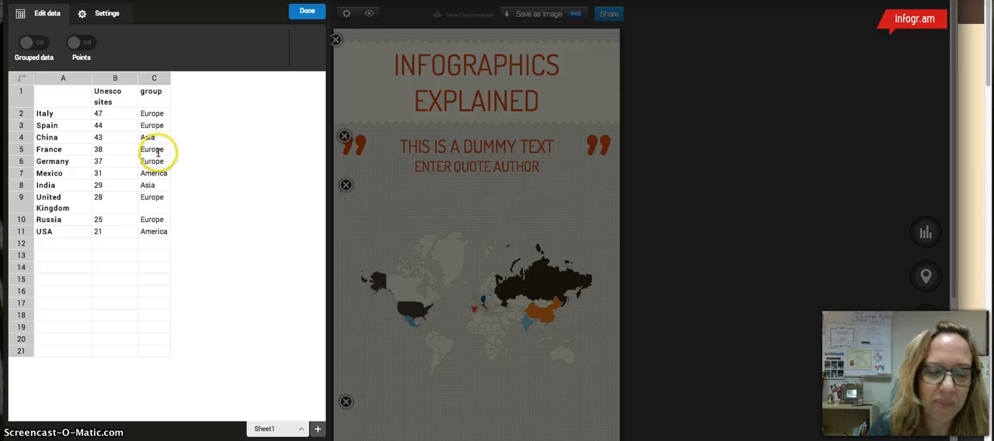
{"action": "left_click", "coordinate": [294, 15]}
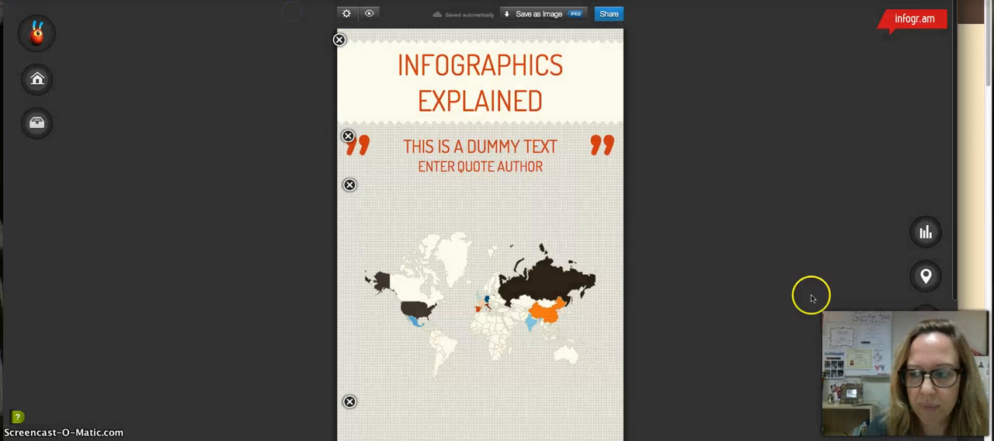
Step: Add a Facts & Figure text block to the end of the infographic
{"action": "left_click", "coordinate": [928, 320]}
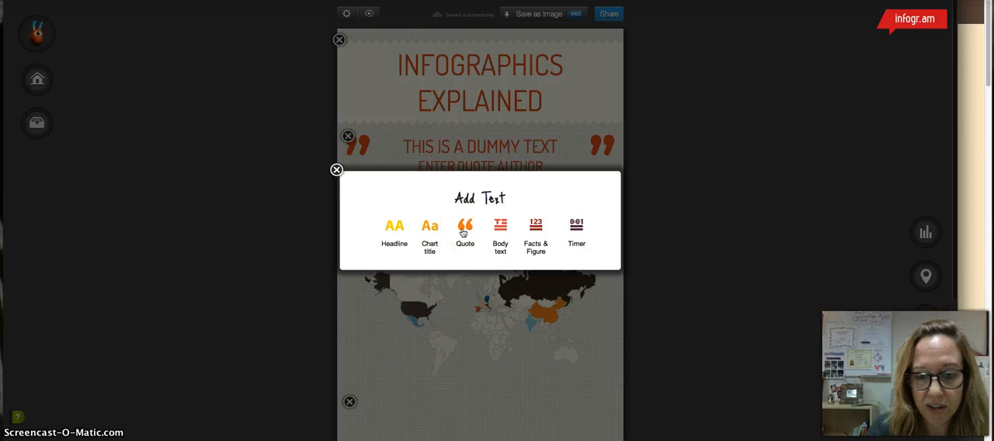
{"action": "left_click", "coordinate": [532, 226]}
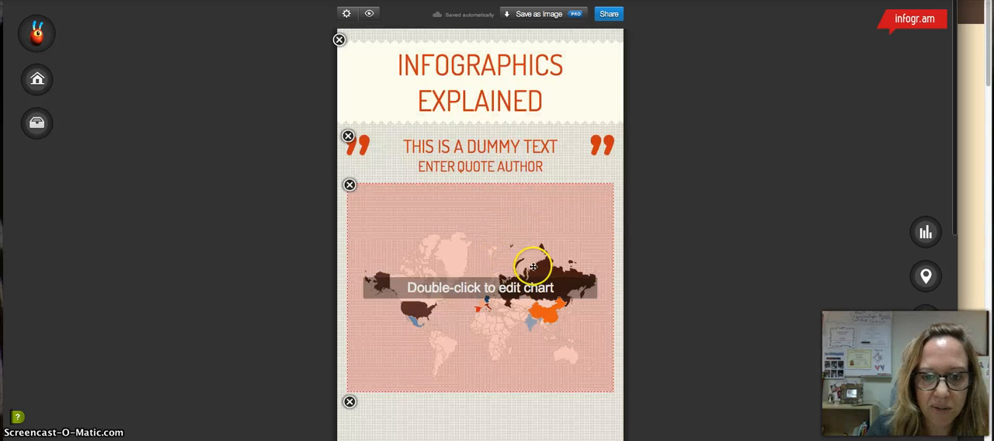
{"action": "scroll", "coordinate": [587, 272], "scroll_direction": "down", "scroll_amount": 8}
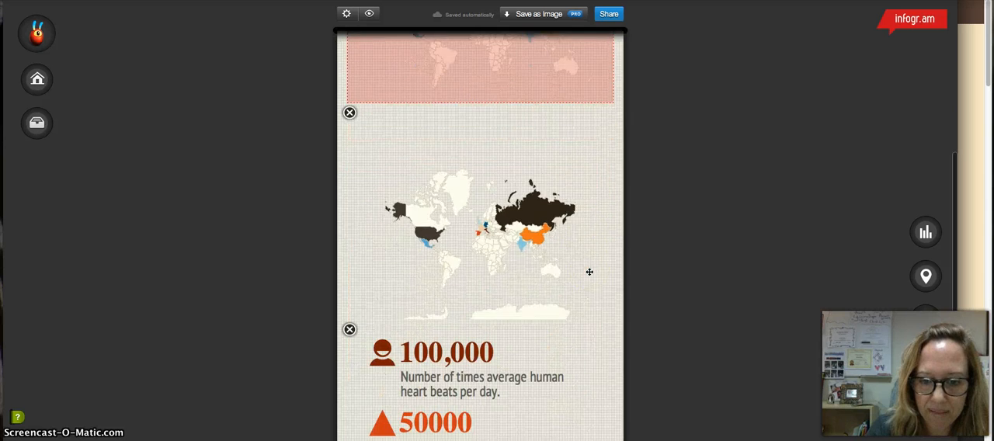
{"action": "scroll", "coordinate": [544, 377], "scroll_direction": "down", "scroll_amount": 3}
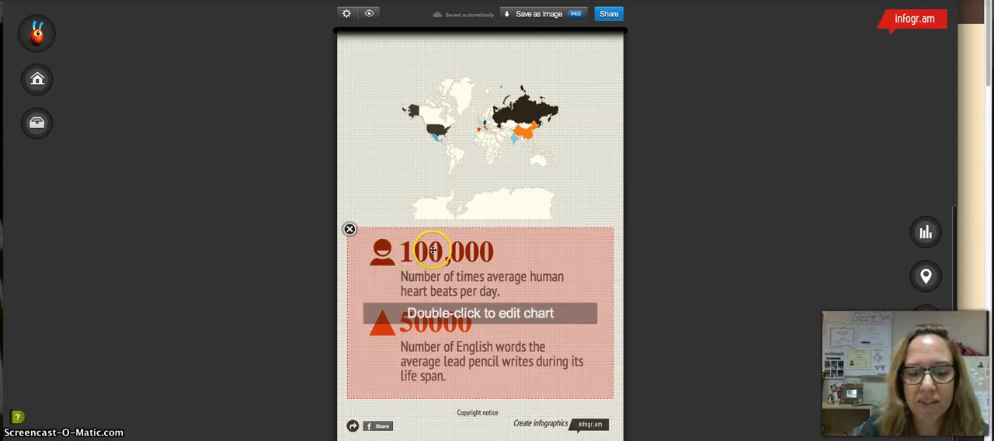
Step: Open the facts and figures block for editing and set the icon of the 100,000 fact to Girl
{"action": "double_click", "coordinate": [454, 273]}
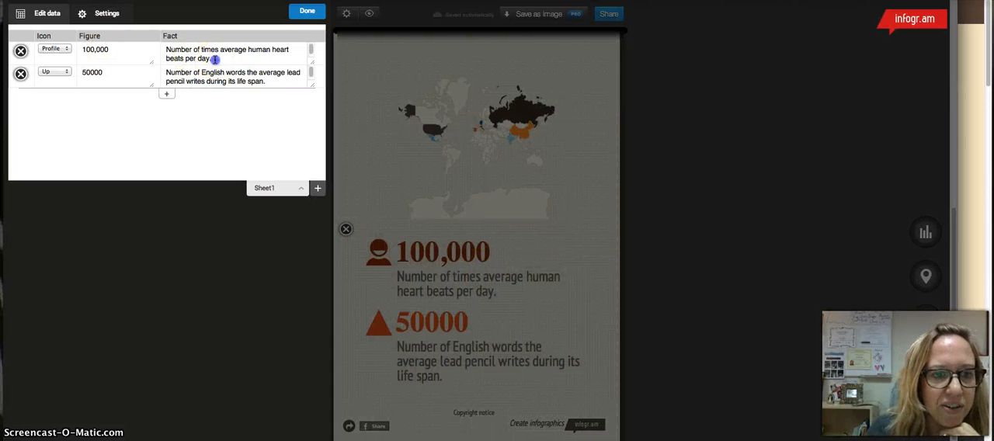
{"action": "left_click_drag", "start_coordinate": [215, 59], "coordinate": [166, 48]}
{"action": "left_click", "coordinate": [136, 52]}
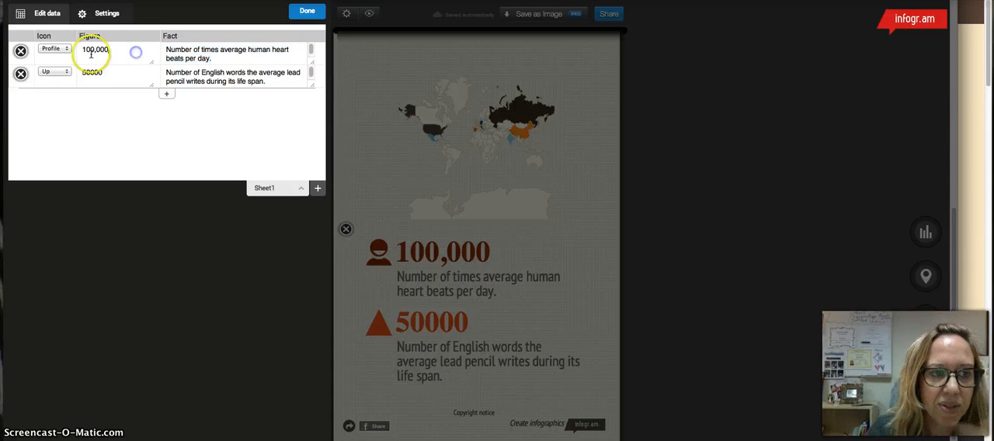
{"action": "left_click", "coordinate": [59, 51]}
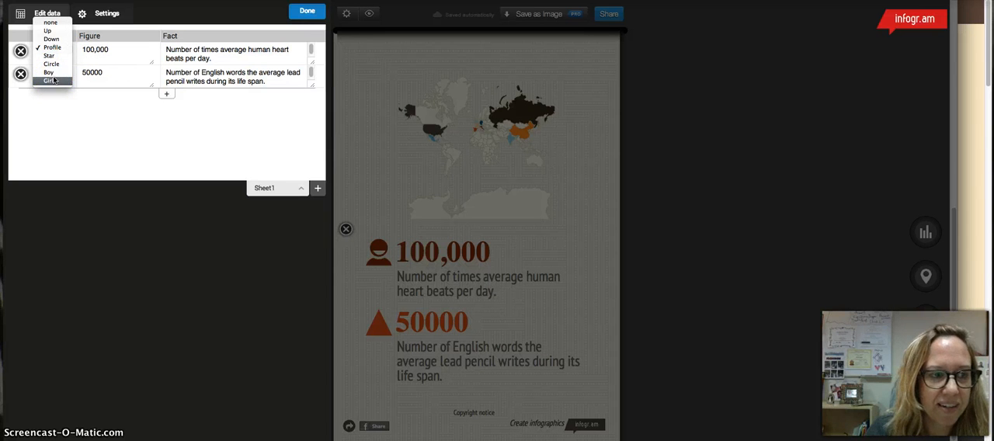
{"action": "left_click", "coordinate": [46, 31]}
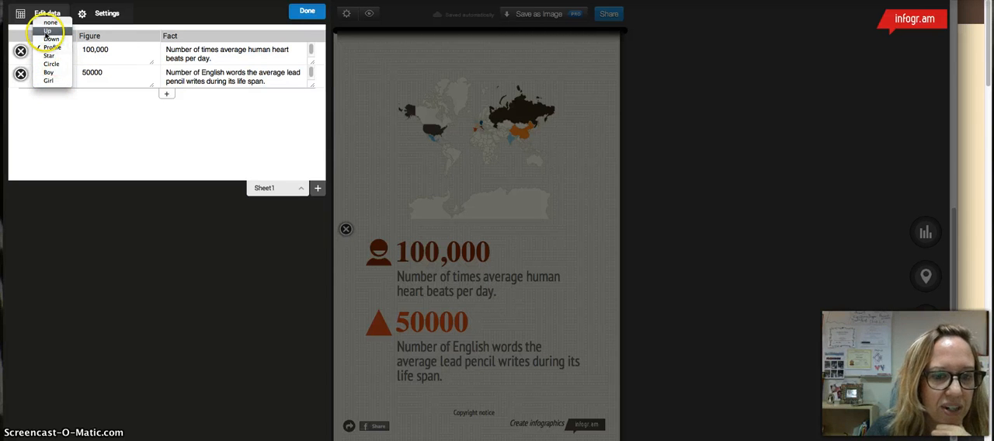
{"action": "left_click", "coordinate": [51, 64]}
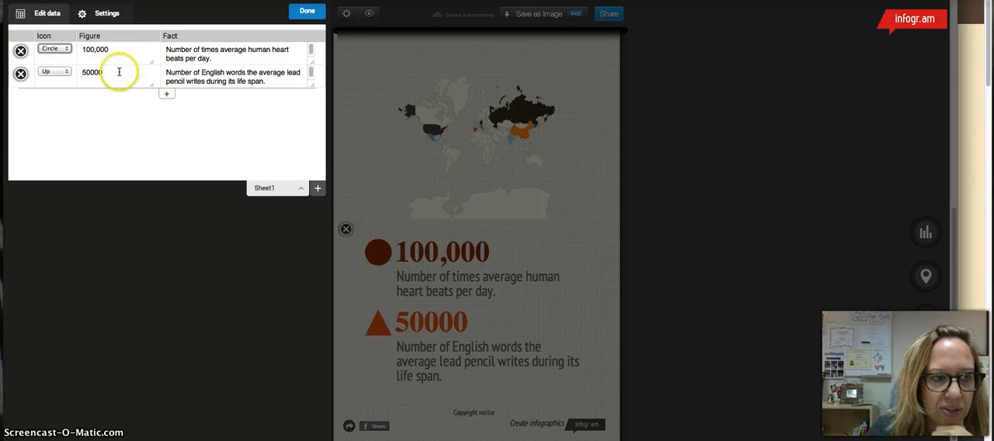
{"action": "left_click", "coordinate": [57, 48]}
{"action": "left_click", "coordinate": [52, 65]}
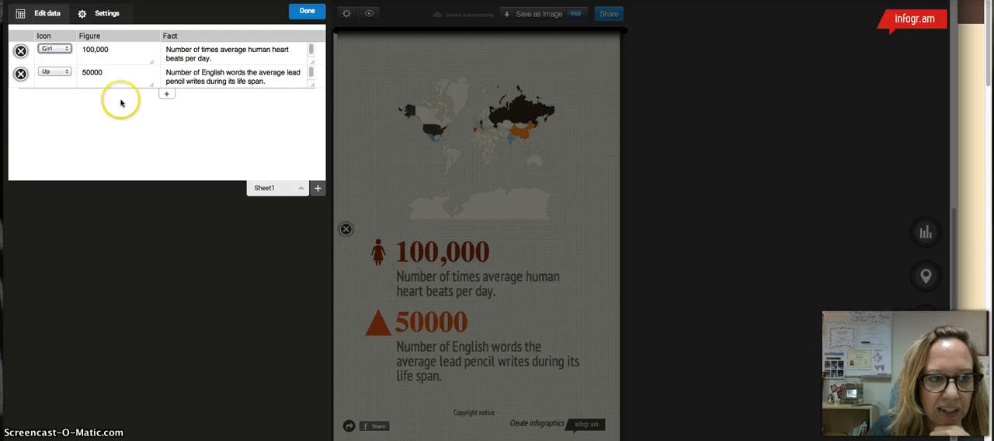
Step: Add two blank fact rows below the existing facts
{"action": "left_click", "coordinate": [166, 93]}
{"action": "left_click", "coordinate": [167, 118]}
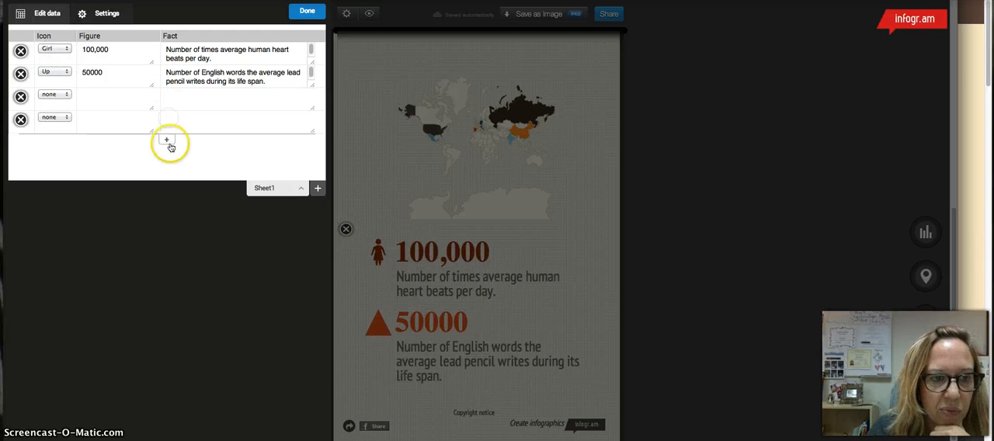
Step: Add one more blank row to the facts and figures data and finish editing the block
{"action": "left_click", "coordinate": [167, 140]}
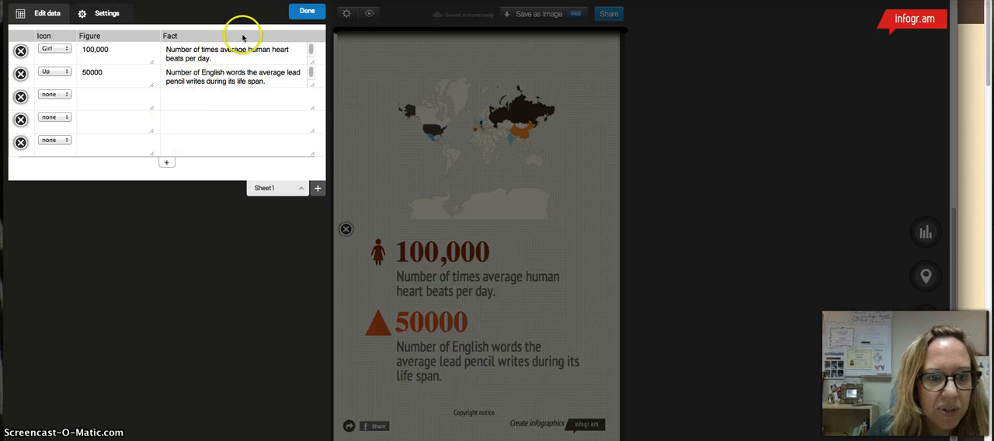
{"action": "left_click", "coordinate": [303, 12]}
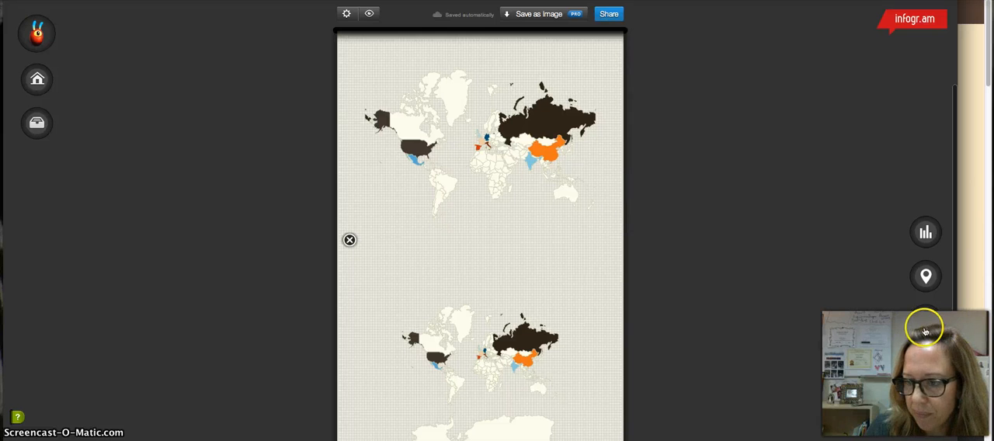
Step: Check the picture upload and Vimeo or YouTube video options without adding any media
{"action": "left_click", "coordinate": [926, 366]}
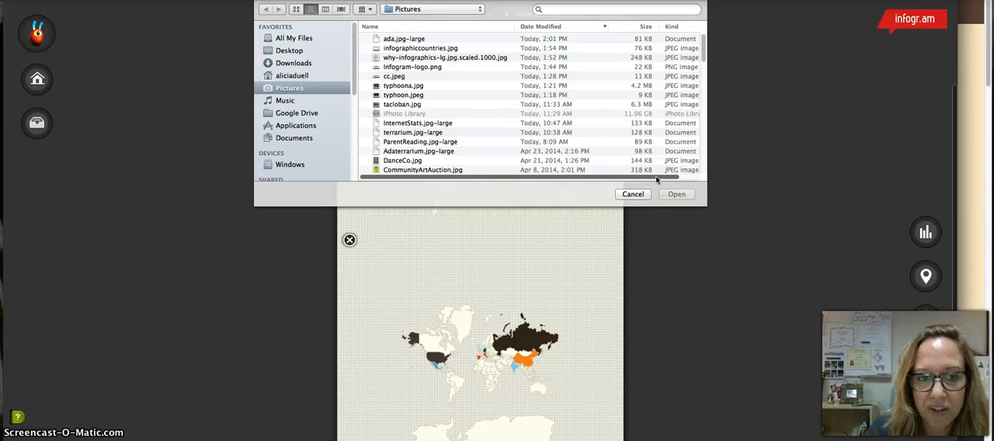
{"action": "left_click", "coordinate": [635, 195]}
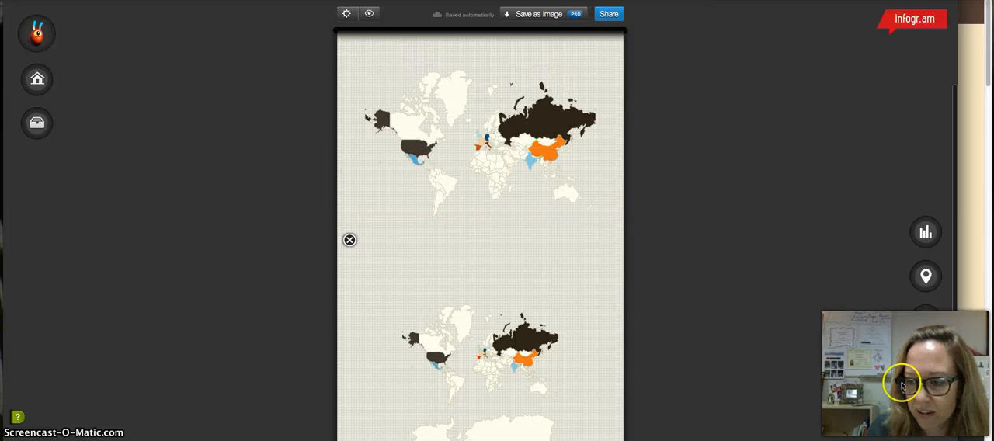
{"action": "left_click", "coordinate": [929, 412]}
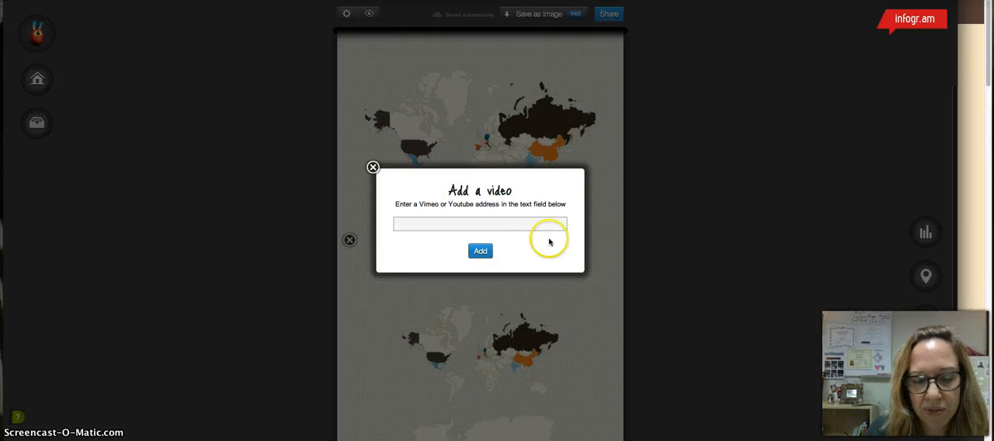
{"action": "left_click", "coordinate": [482, 250]}
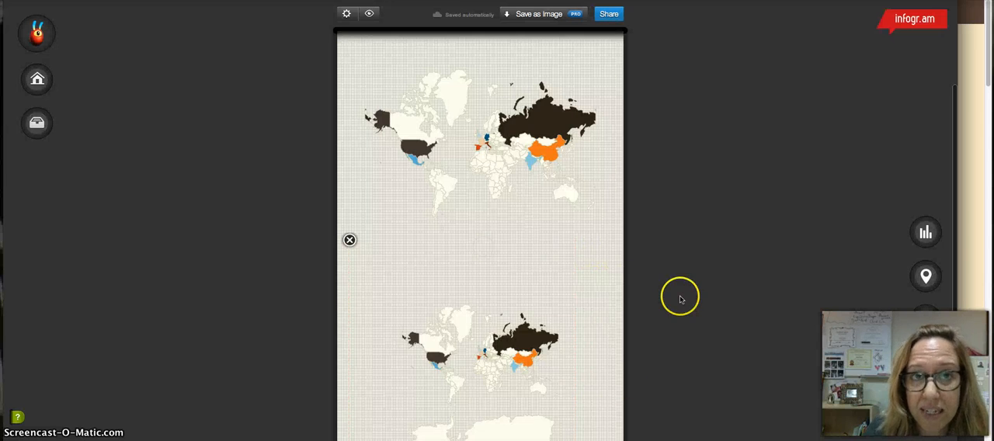
Step: Rearrange the infographic so the large world map sits below the title and the facts and figures block follows the quote
{"action": "scroll", "coordinate": [685, 301], "scroll_direction": "down", "scroll_amount": 3}
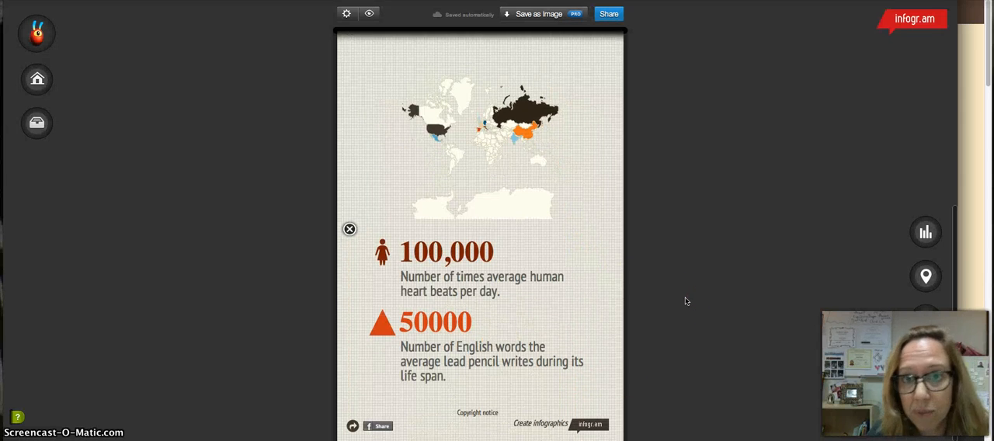
{"action": "left_click", "coordinate": [690, 306]}
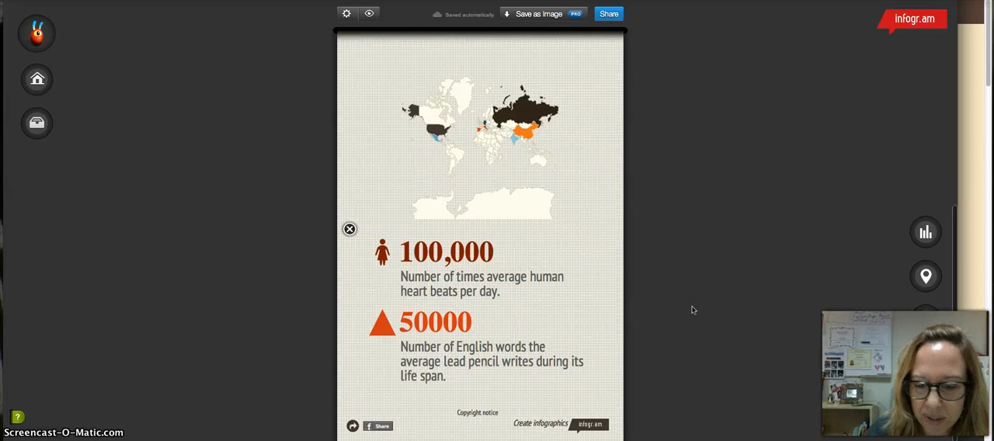
{"action": "left_click", "coordinate": [725, 310]}
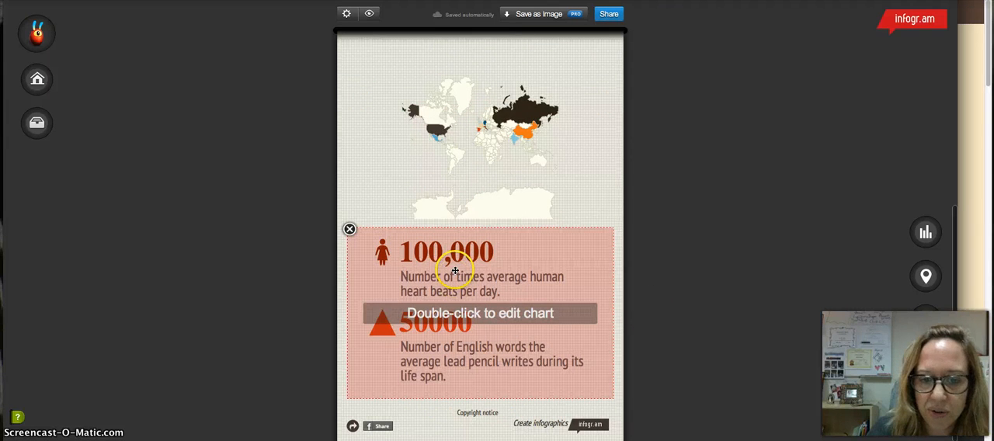
{"action": "left_click_drag", "start_coordinate": [462, 269], "coordinate": [485, 53]}
{"action": "scroll", "coordinate": [632, 240], "scroll_direction": "up", "scroll_amount": 5}
{"action": "left_click_drag", "start_coordinate": [519, 264], "coordinate": [501, 145]}
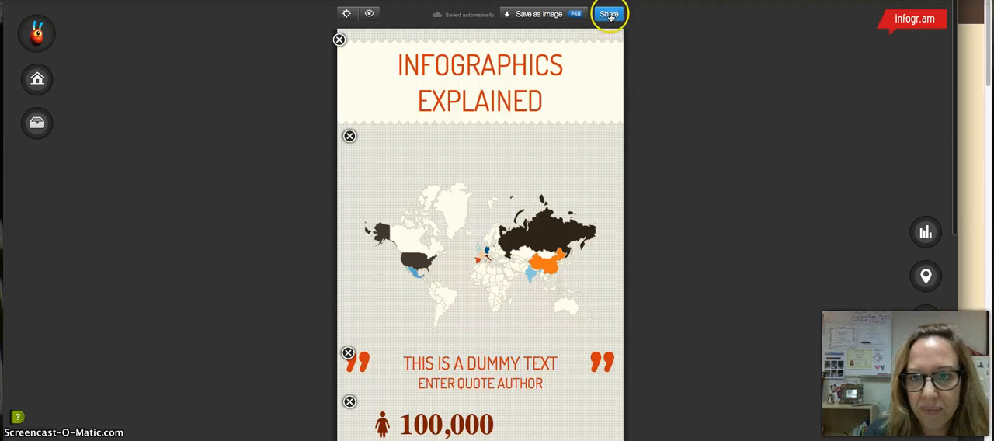
Step: Set the infographic's share button to Twitter and close its settings
{"action": "left_click", "coordinate": [348, 14]}
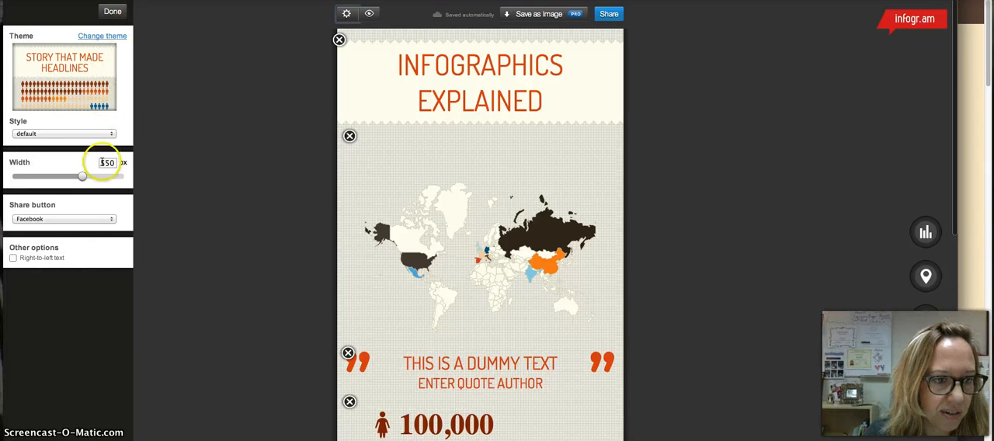
{"action": "left_click", "coordinate": [49, 222]}
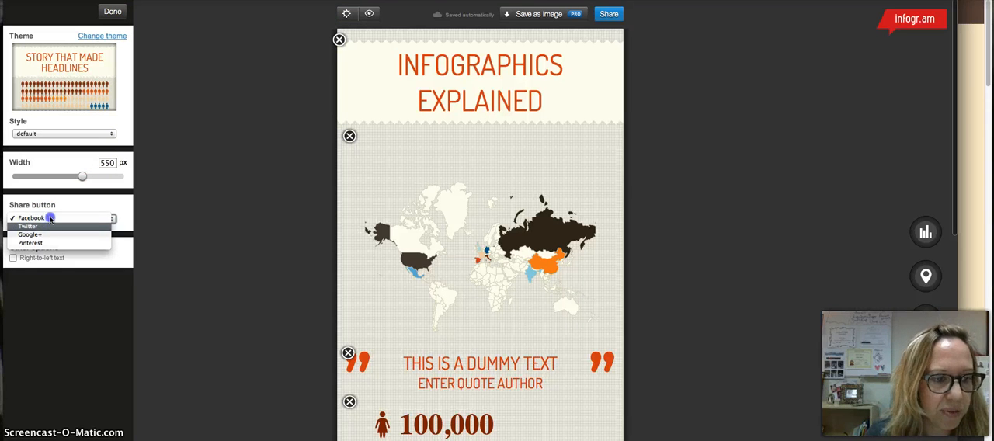
{"action": "left_click", "coordinate": [48, 225]}
{"action": "left_click", "coordinate": [113, 11]}
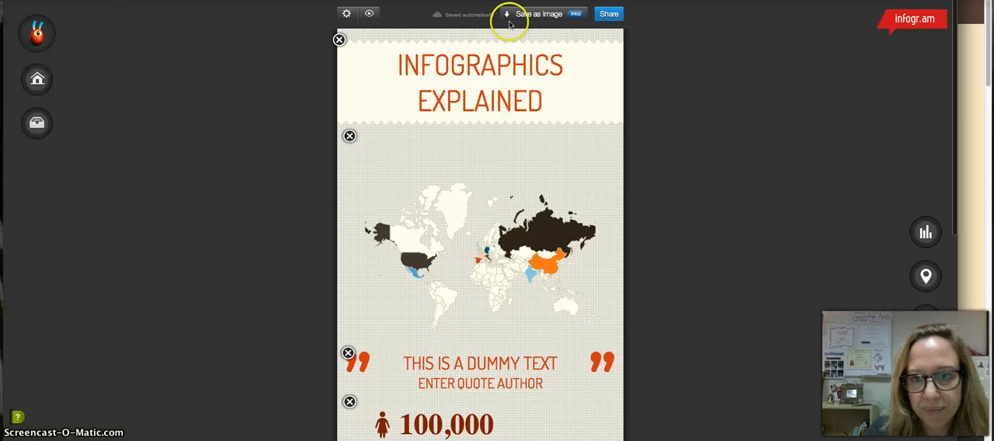
Step: Publish the infographic under the title "Infographics explained" and select its entire responsive embed code
{"action": "left_click", "coordinate": [615, 15]}
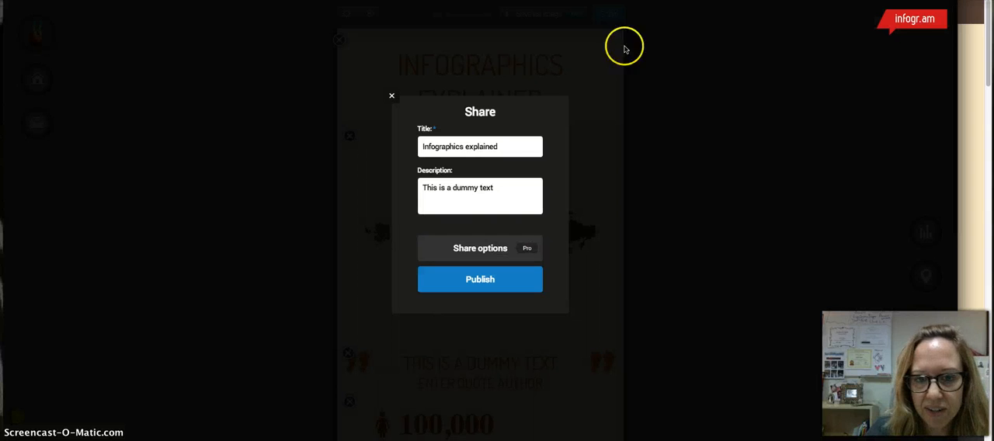
{"action": "left_click", "coordinate": [489, 281]}
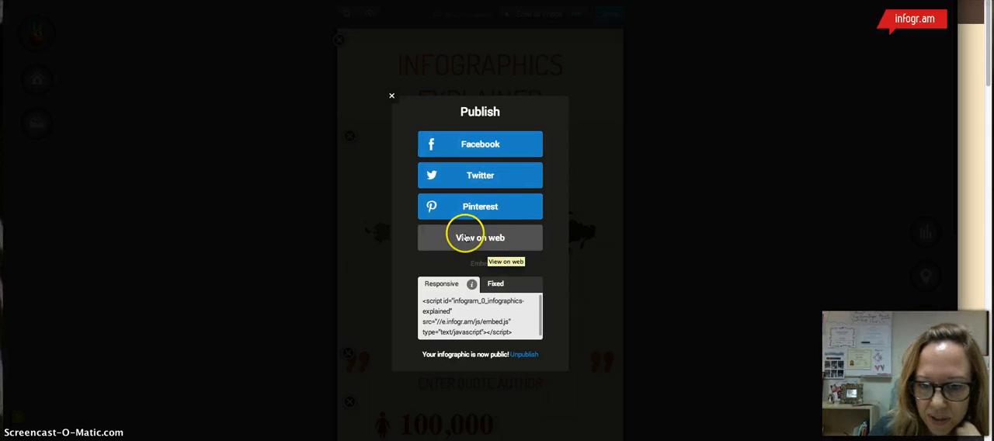
{"action": "left_click", "coordinate": [424, 302]}
{"action": "left_click", "coordinate": [427, 301]}
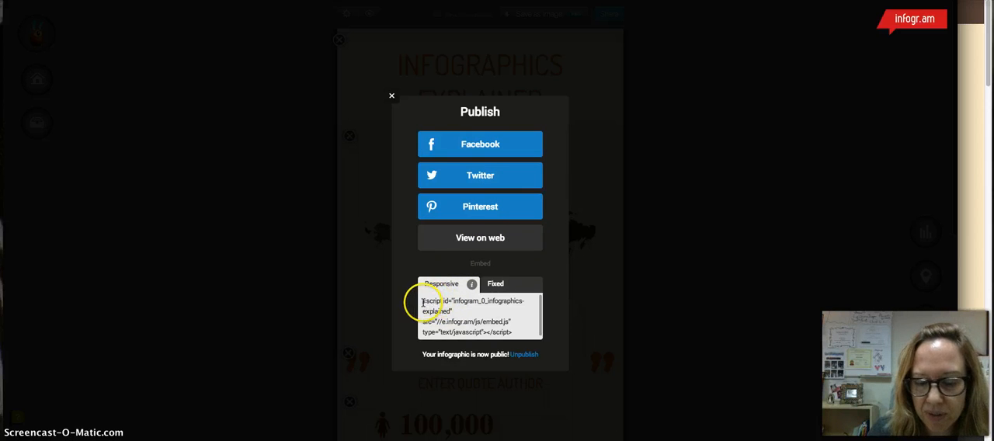
{"action": "key", "text": "ctrl+a"}
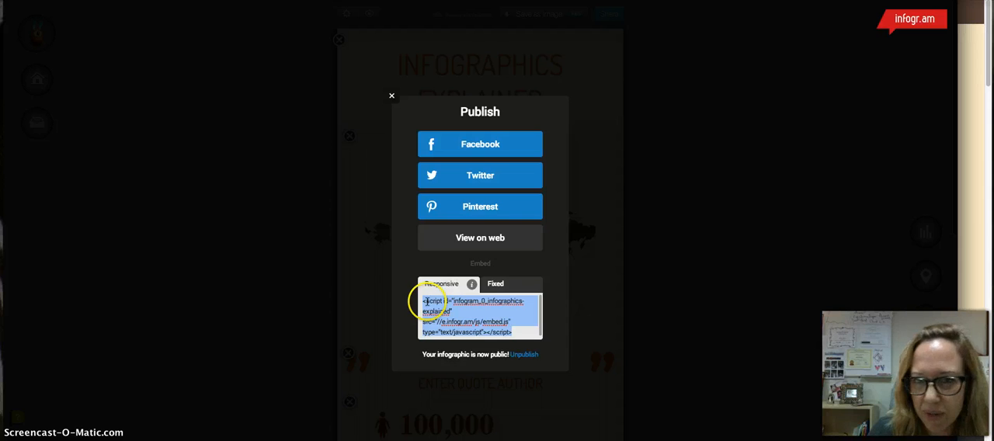
{"action": "left_click", "coordinate": [434, 309]}
Step: Select and review the full fixed embed code, and close the publishing options
{"action": "left_click", "coordinate": [493, 284]}
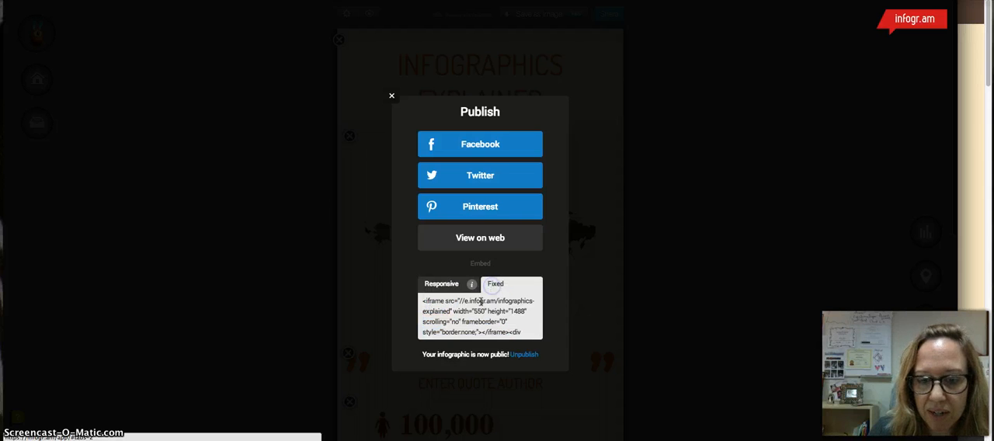
{"action": "left_click", "coordinate": [426, 303]}
{"action": "key", "text": "ctrl+a"}
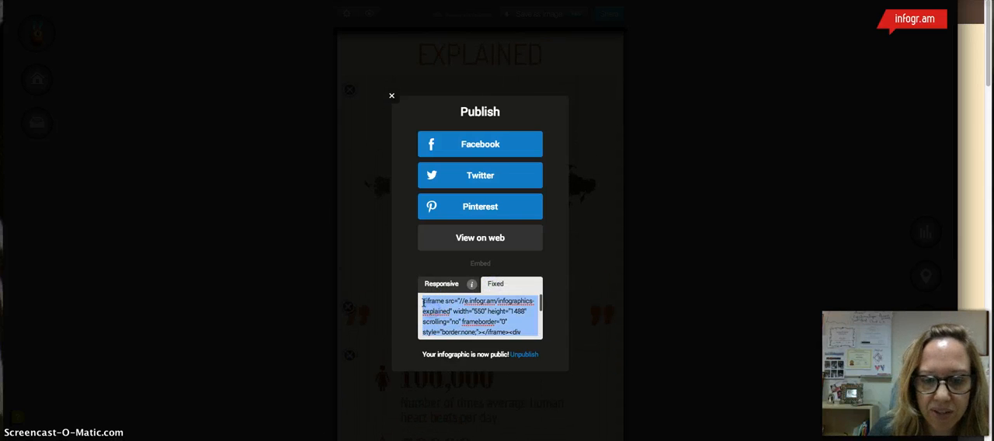
{"action": "scroll", "coordinate": [458, 307], "scroll_direction": "down", "scroll_amount": 5}
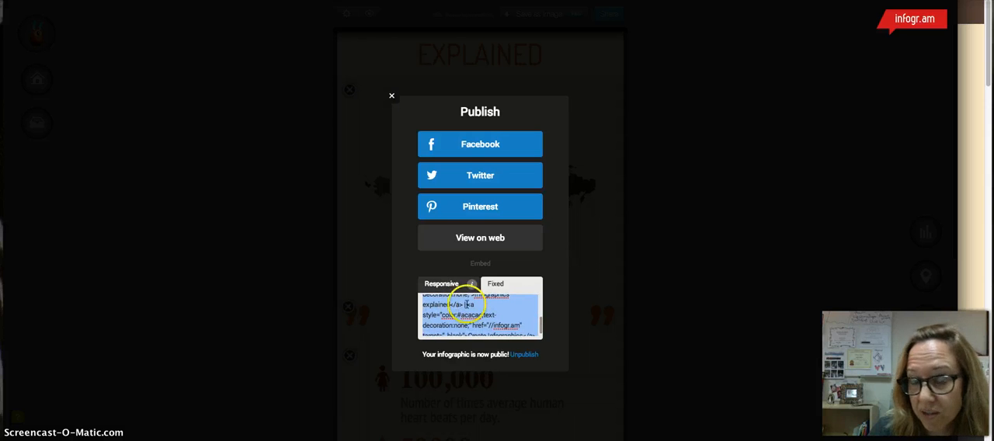
{"action": "scroll", "coordinate": [470, 314], "scroll_direction": "down", "scroll_amount": 2}
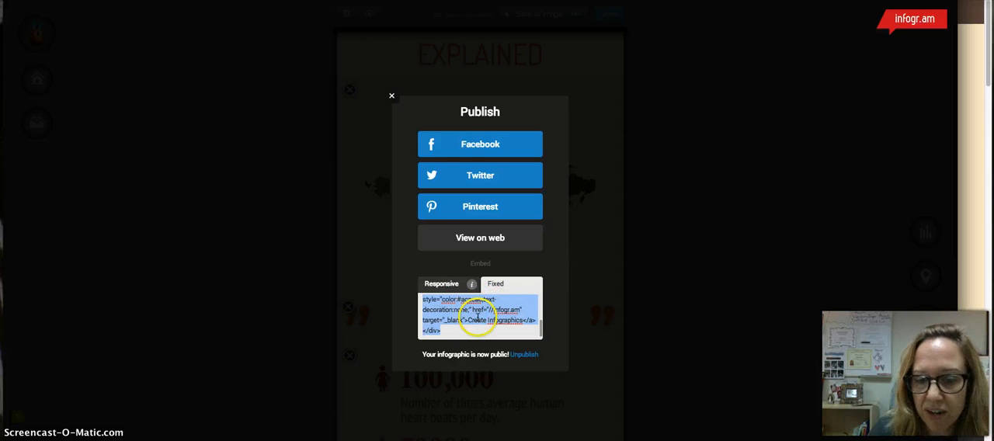
{"action": "scroll", "coordinate": [471, 313], "scroll_direction": "up", "scroll_amount": 6}
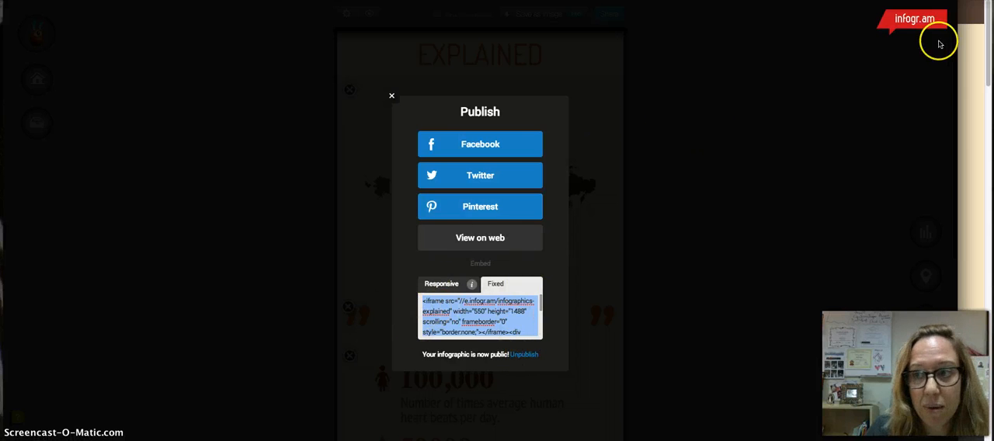
{"action": "left_click", "coordinate": [392, 96]}
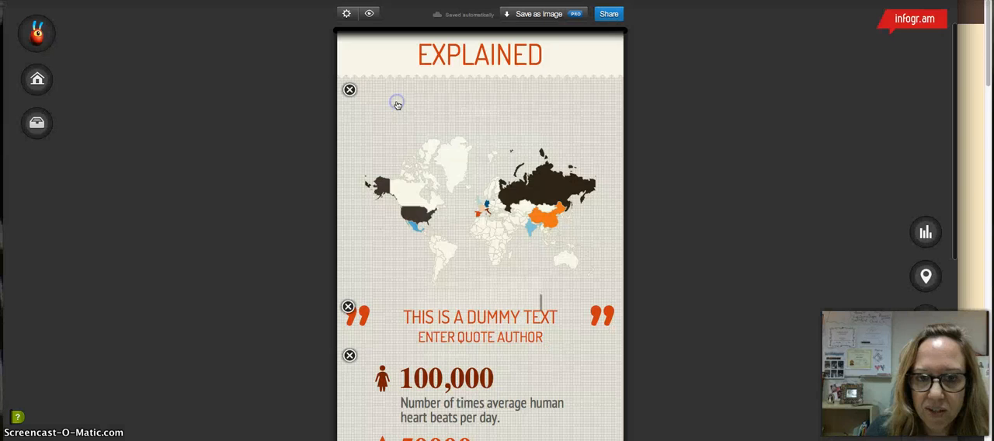